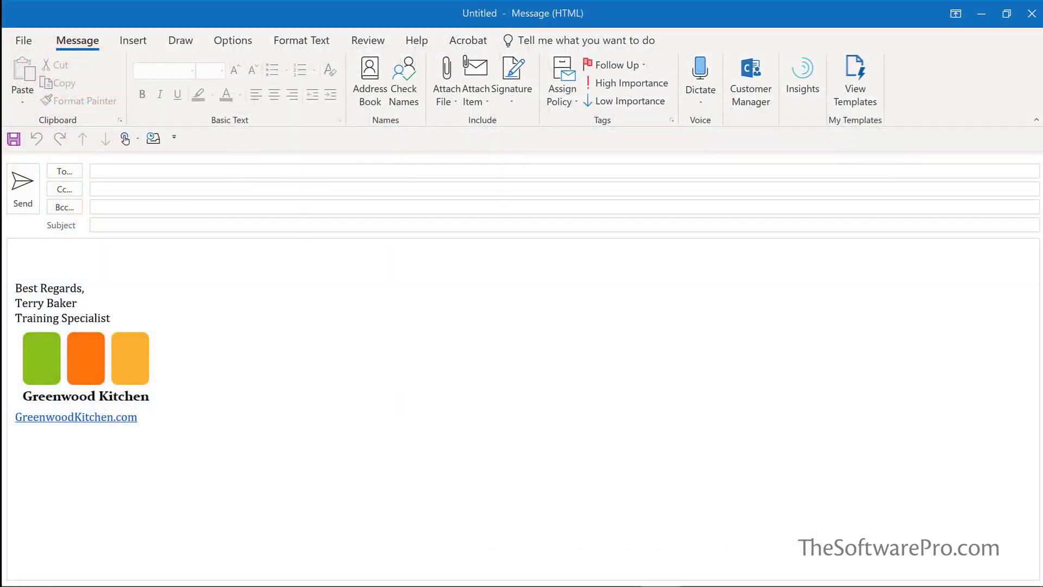
- From the message body, open Signatures and Stationery through the Signature menu
left_click(11, 256)
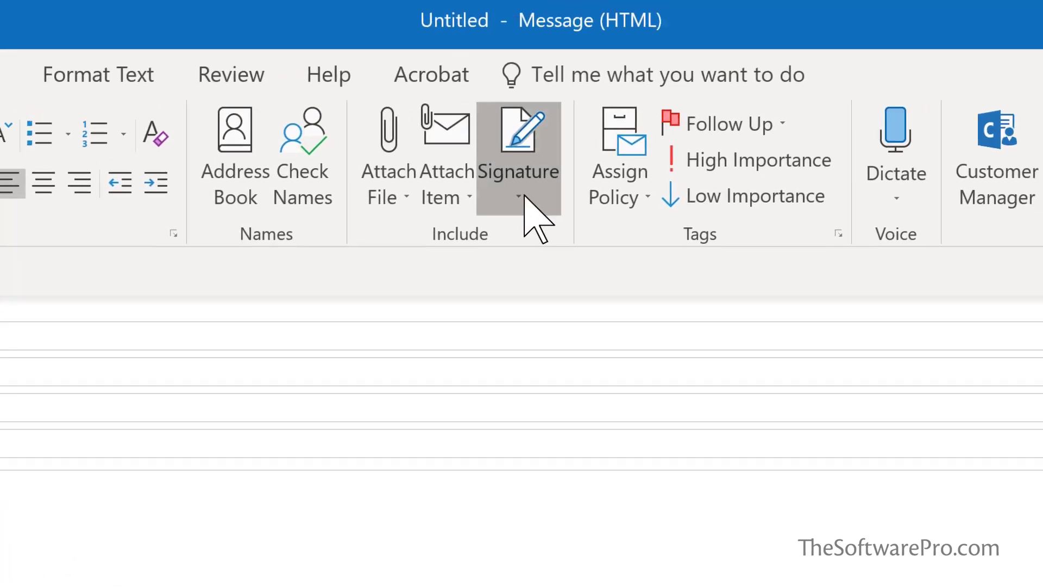
left_click(521, 197)
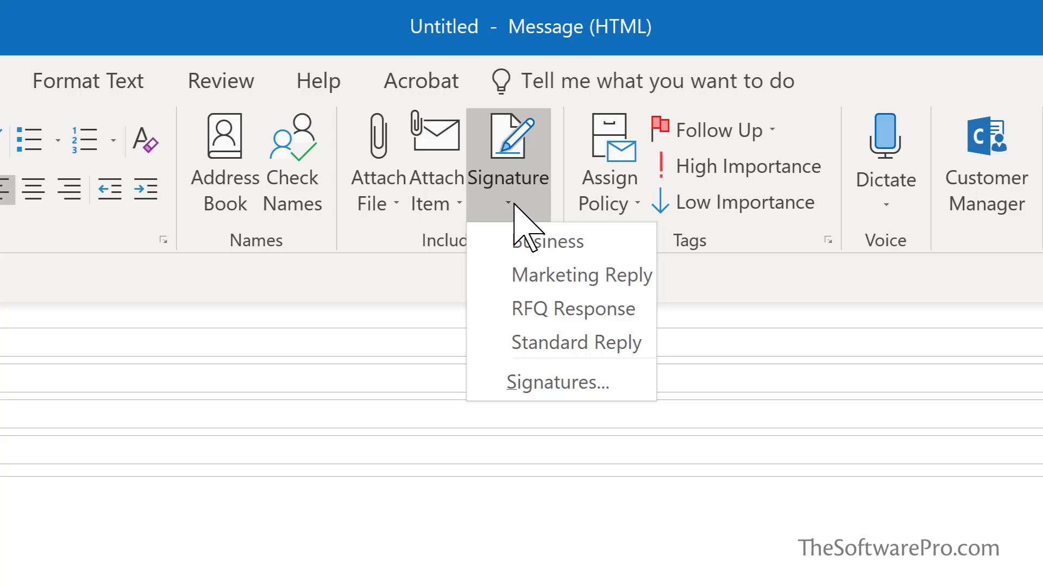
left_click(579, 384)
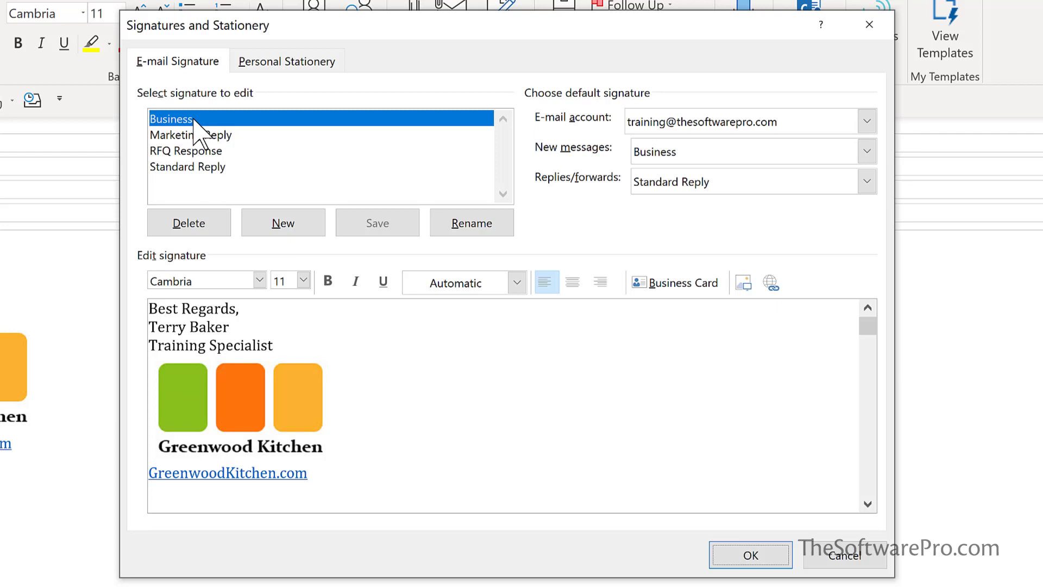
- Append ', MCT' after the name in the Business signature, save it, and start a new signature
left_click(251, 327)
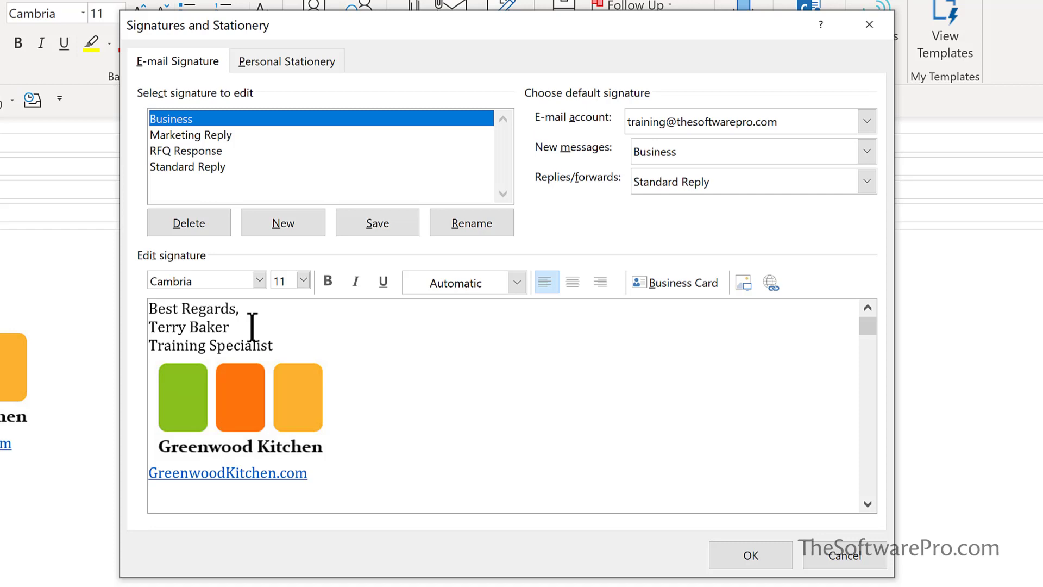
type(", MCT")
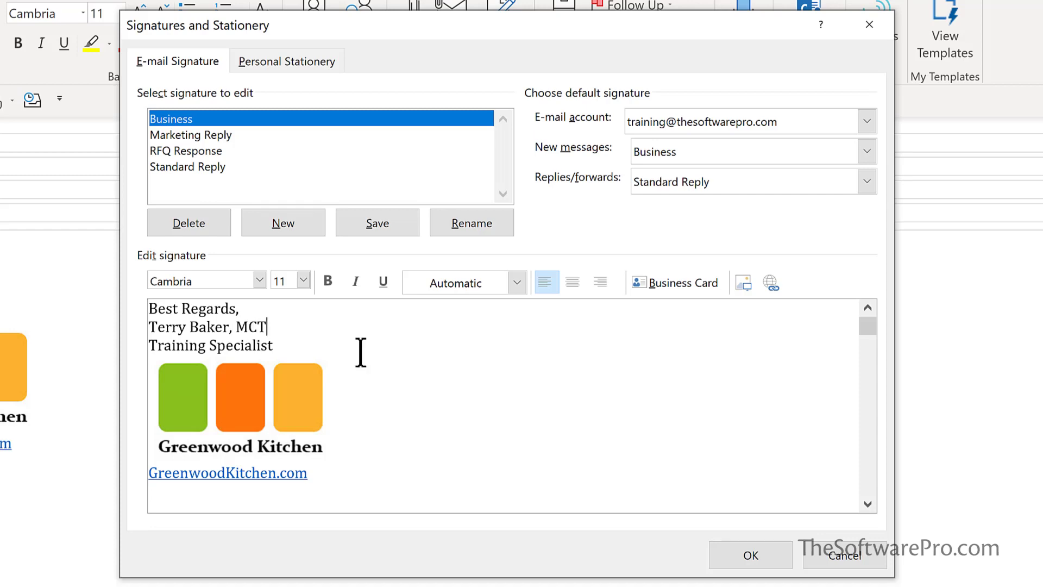
left_click(378, 225)
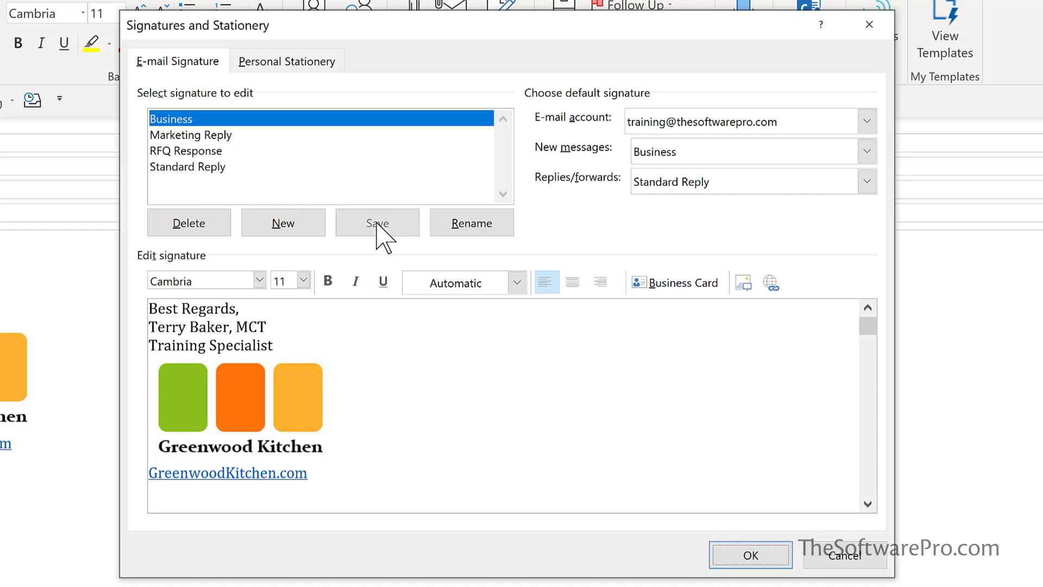
left_click(293, 222)
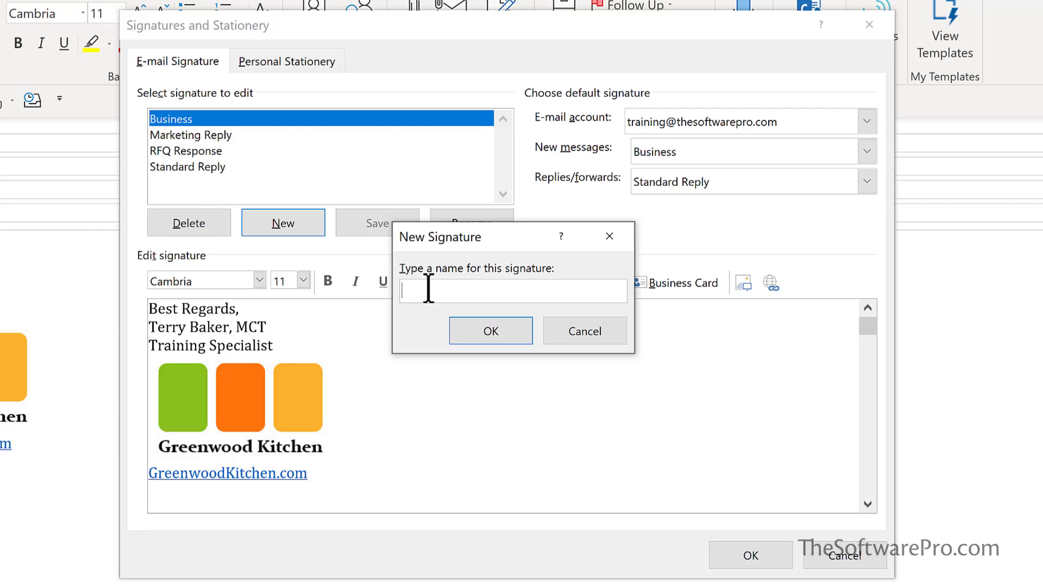
- Name the new signature Personal and write 'Thanks so much,' above the sender's first name
type("Personal")
left_click(489, 333)
left_click(417, 311)
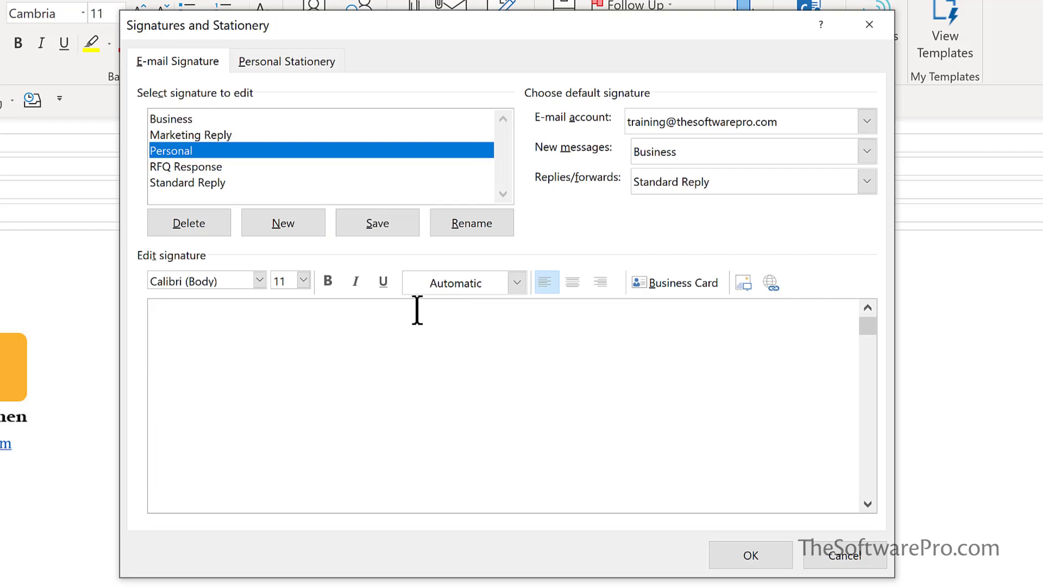
type("Thanks so much,")
key("Return")
type("Terry")
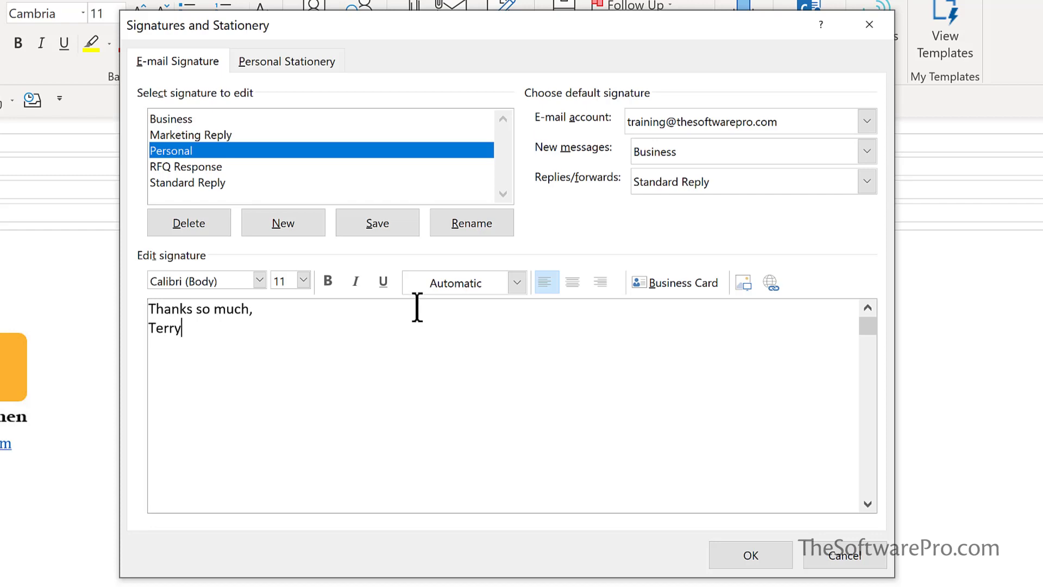
- Set the whole signature to Cambria, make the name bold italic, and save it
key("ctrl+a")
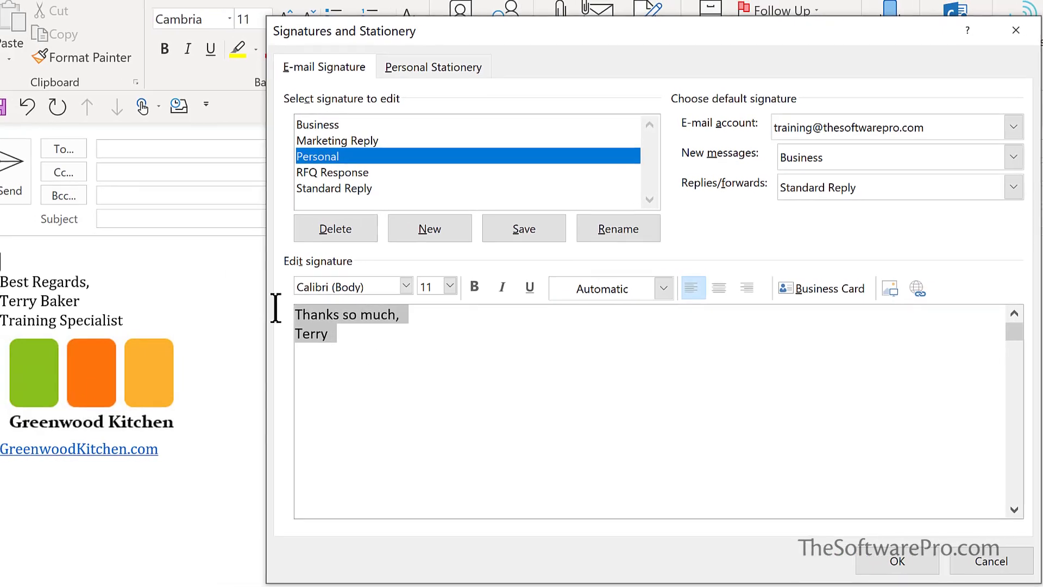
left_click(423, 287)
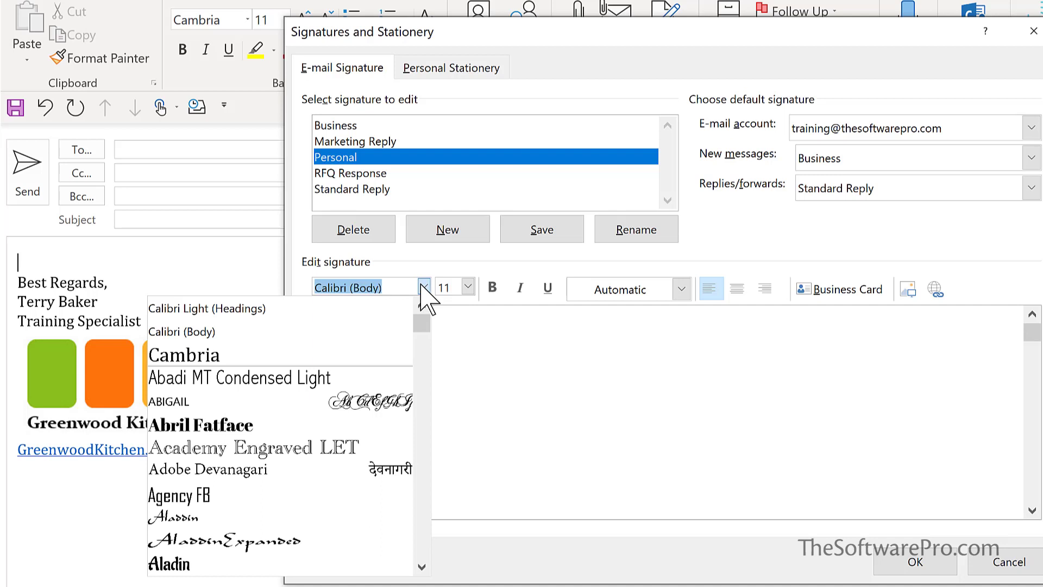
left_click(376, 355)
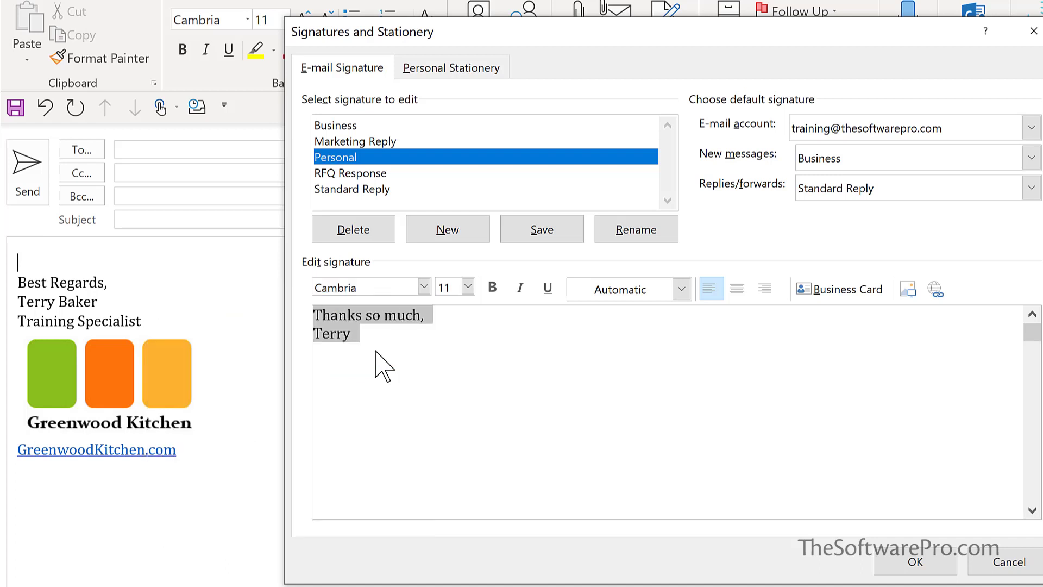
left_click(449, 315)
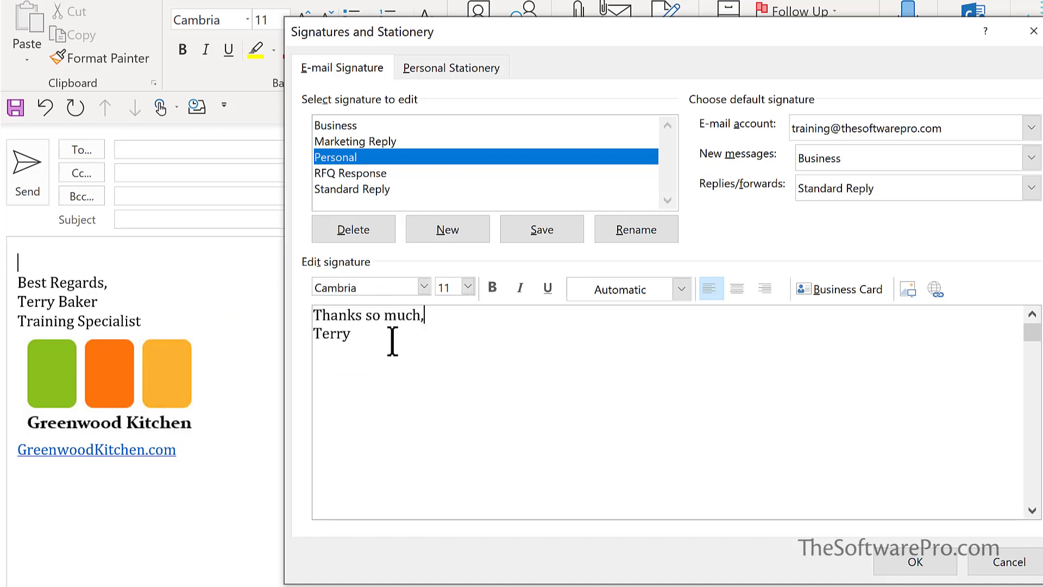
left_click_drag(375, 337, 315, 326)
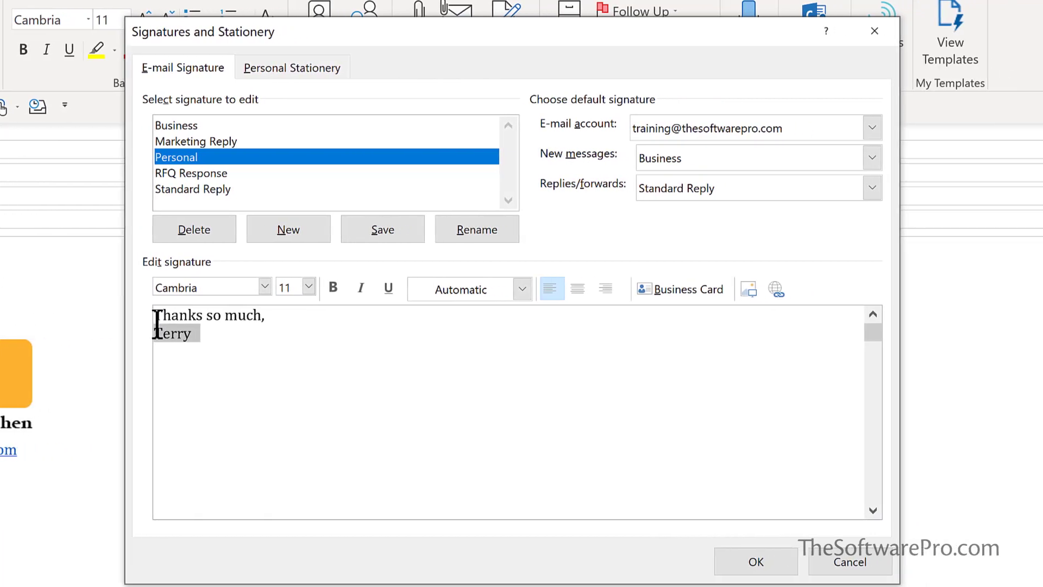
left_click(337, 292)
left_click(361, 288)
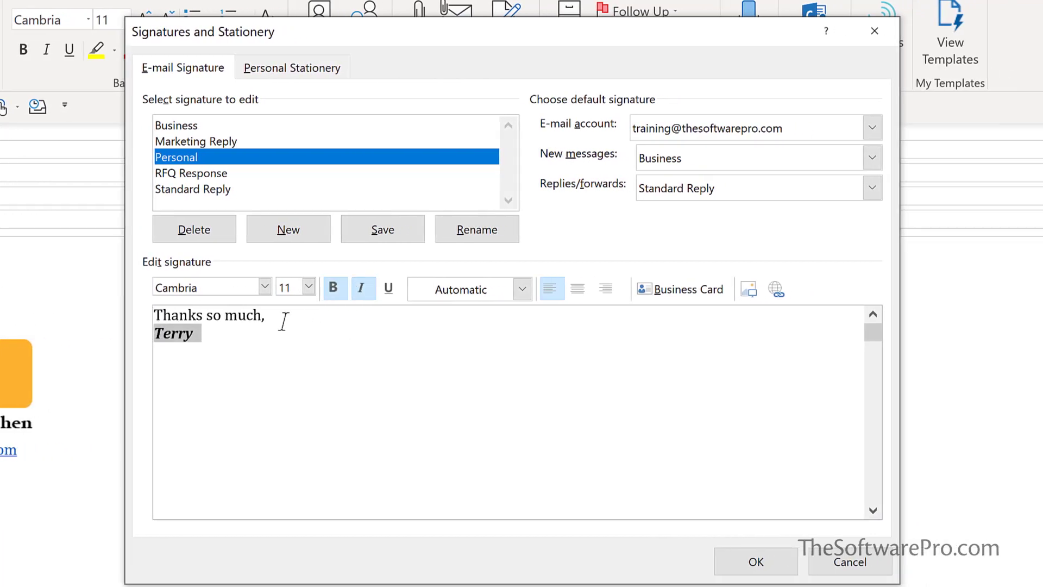
left_click(268, 326)
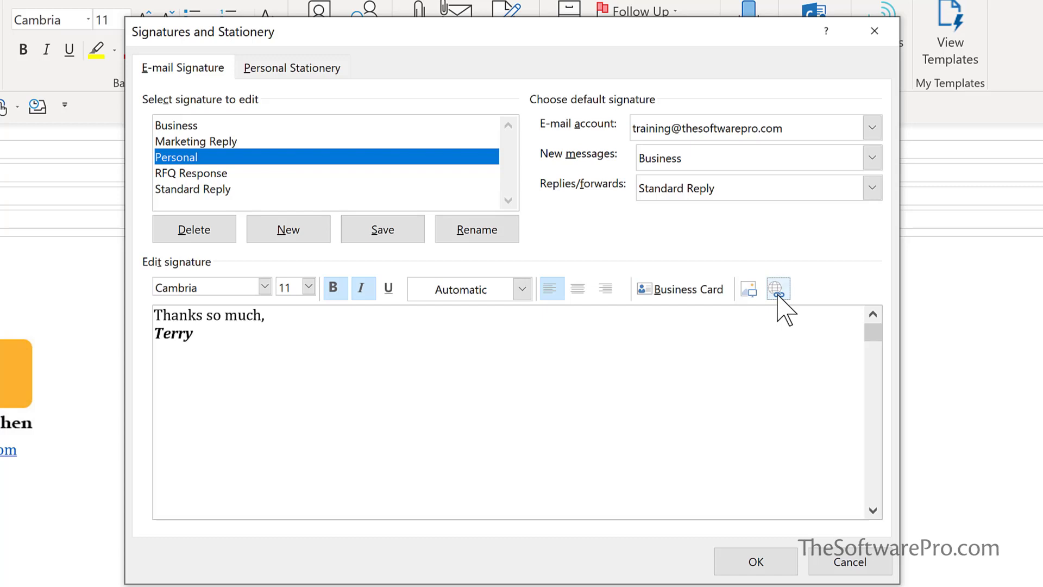
left_click(370, 234)
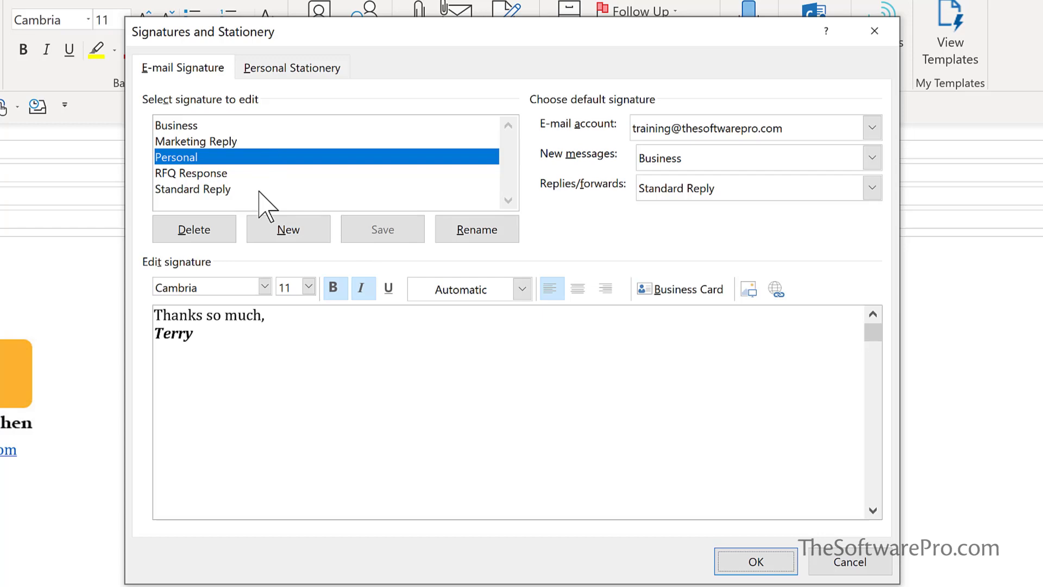
- Leave the default e-mail account unchanged and view the Standard Reply signature's text
left_click(872, 129)
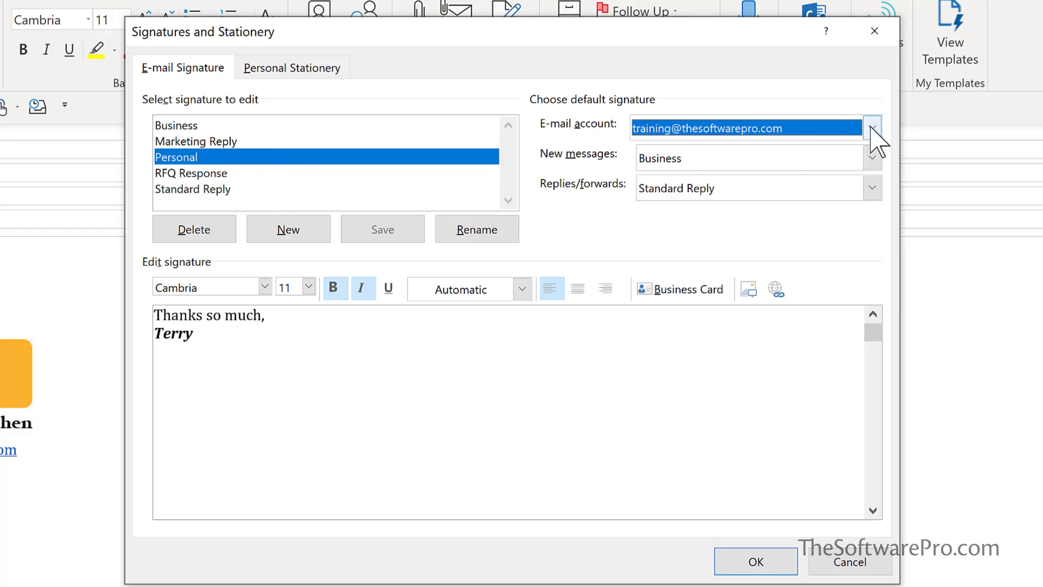
left_click(873, 130)
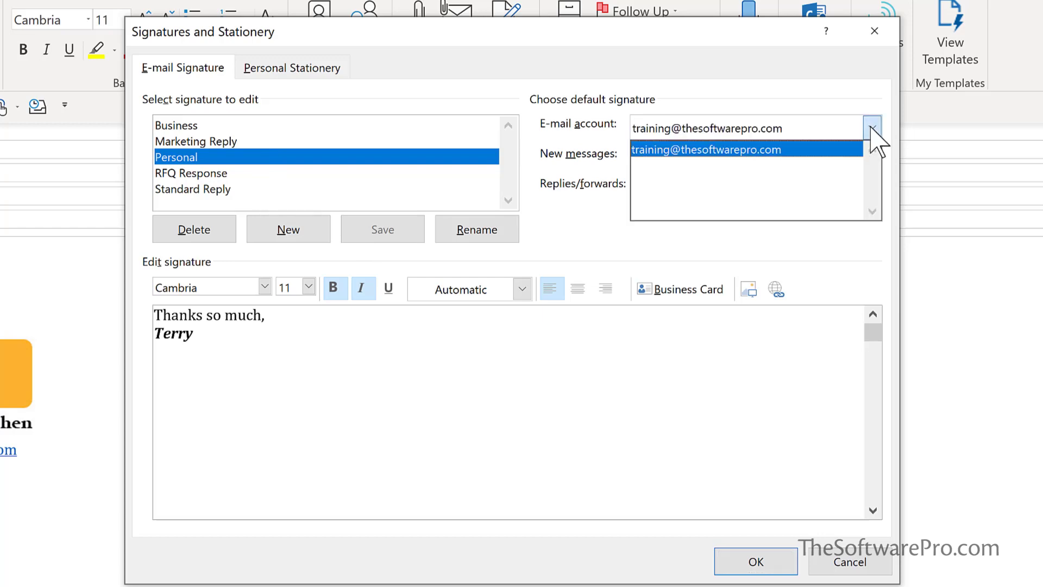
left_click(872, 131)
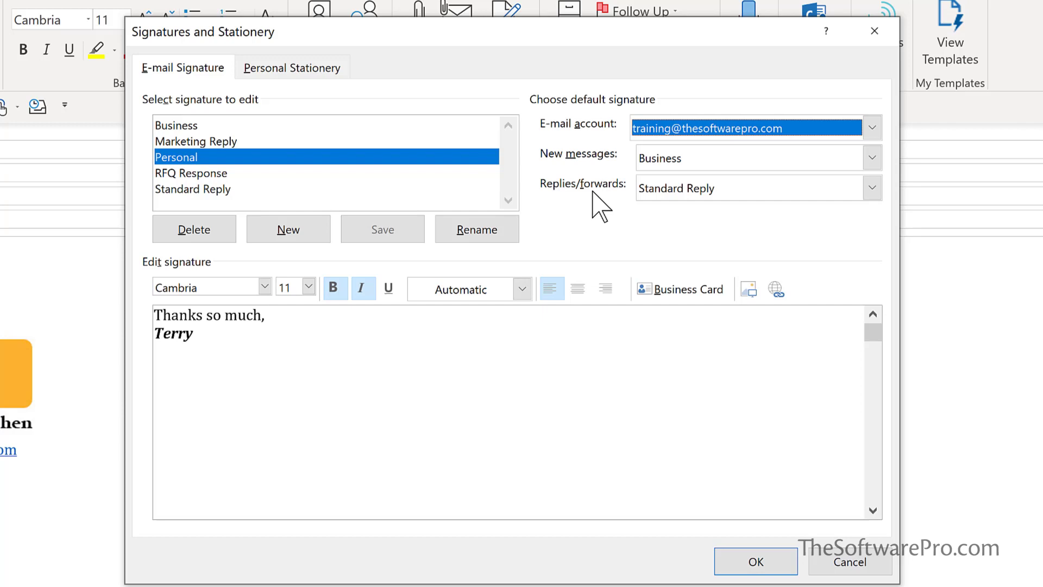
left_click(215, 190)
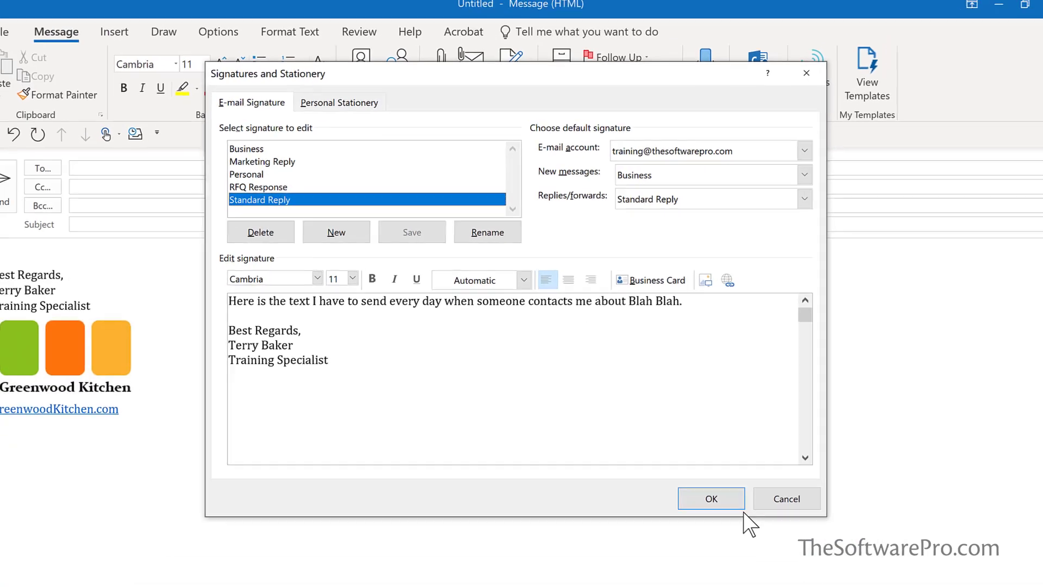
- Close the settings, swap the message signature to Personal, and reopen Signatures and Stationery
left_click(756, 561)
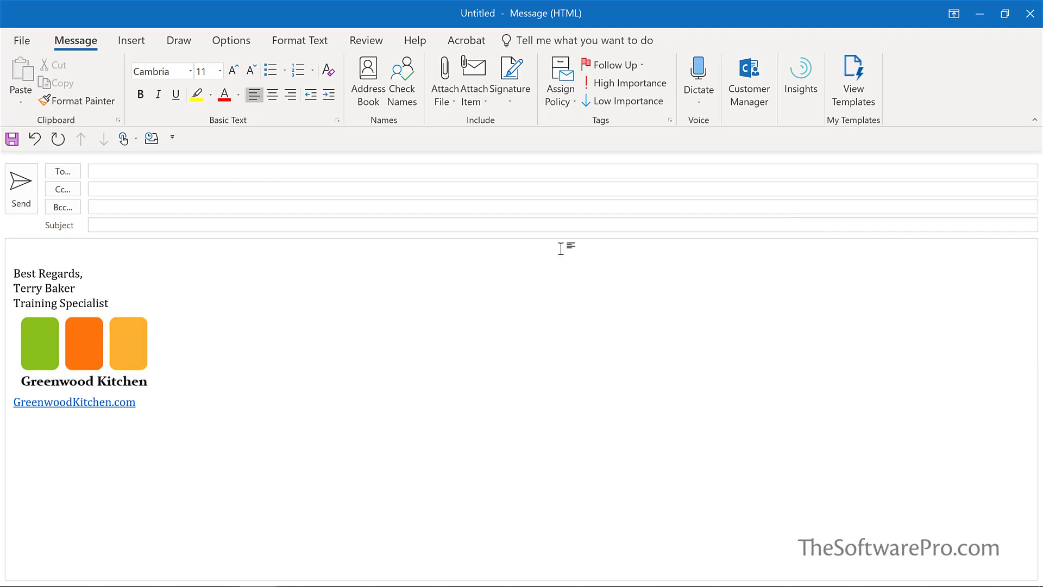
left_click(510, 103)
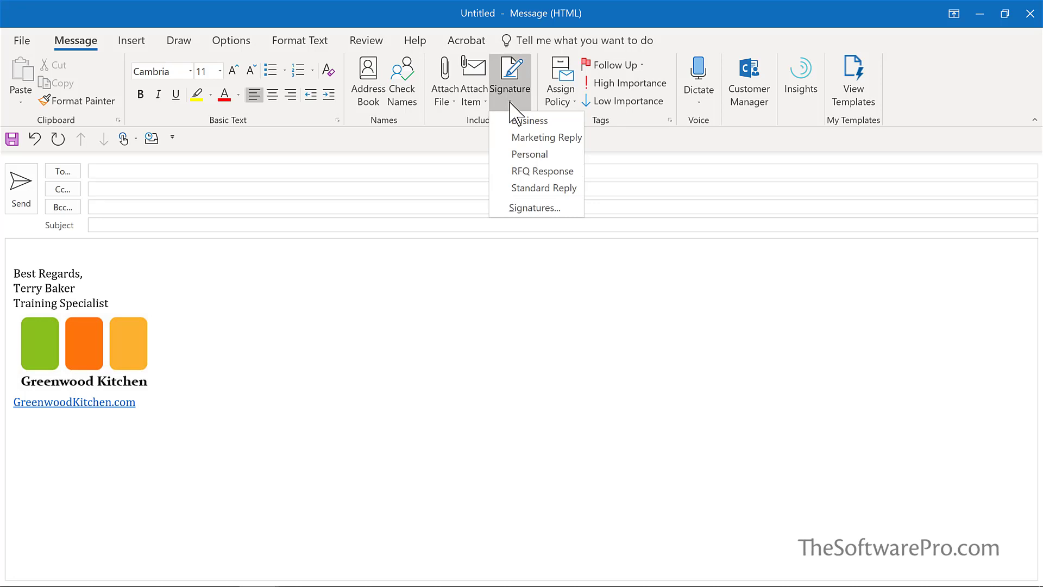
left_click(541, 155)
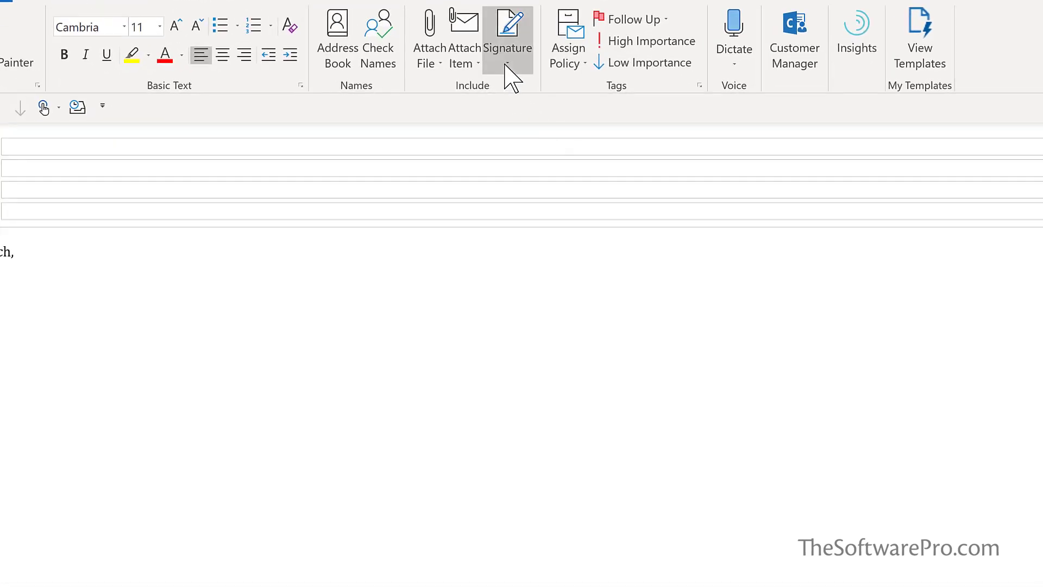
left_click(505, 70)
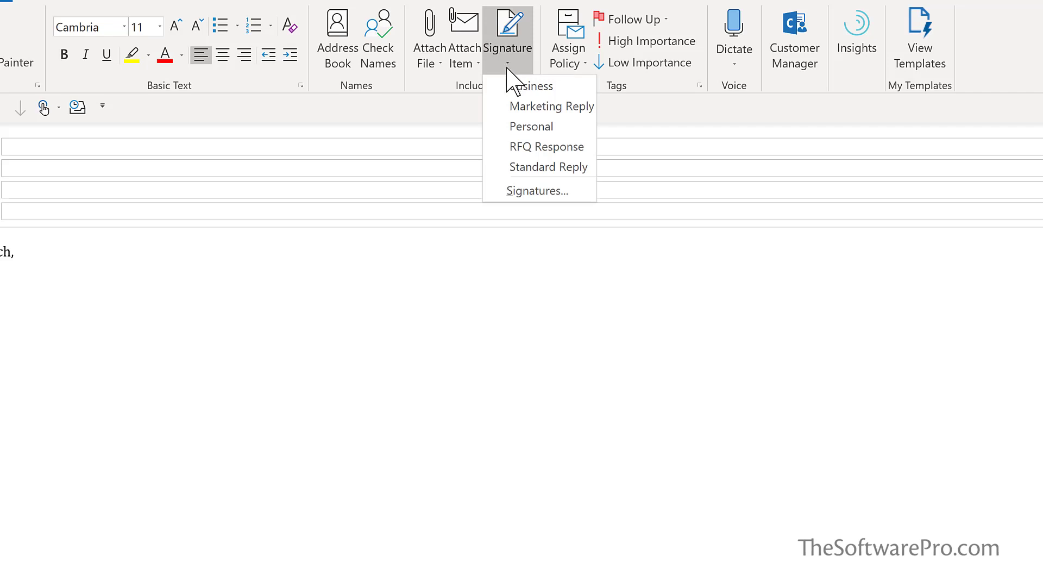
left_click(535, 190)
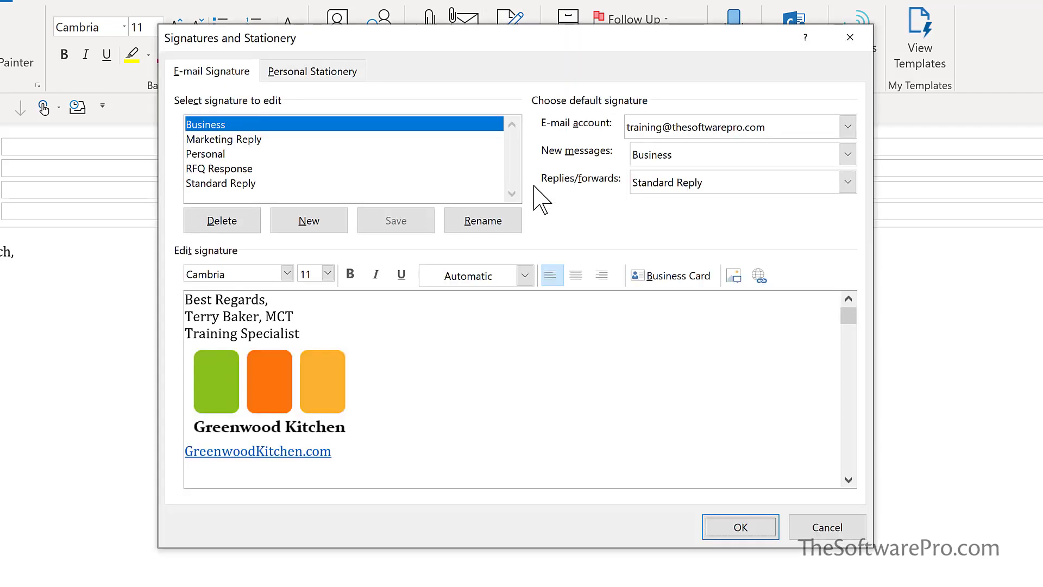
- Review the Marketing Reply and RFQ Response signature texts, then cancel without saving
left_click(260, 142)
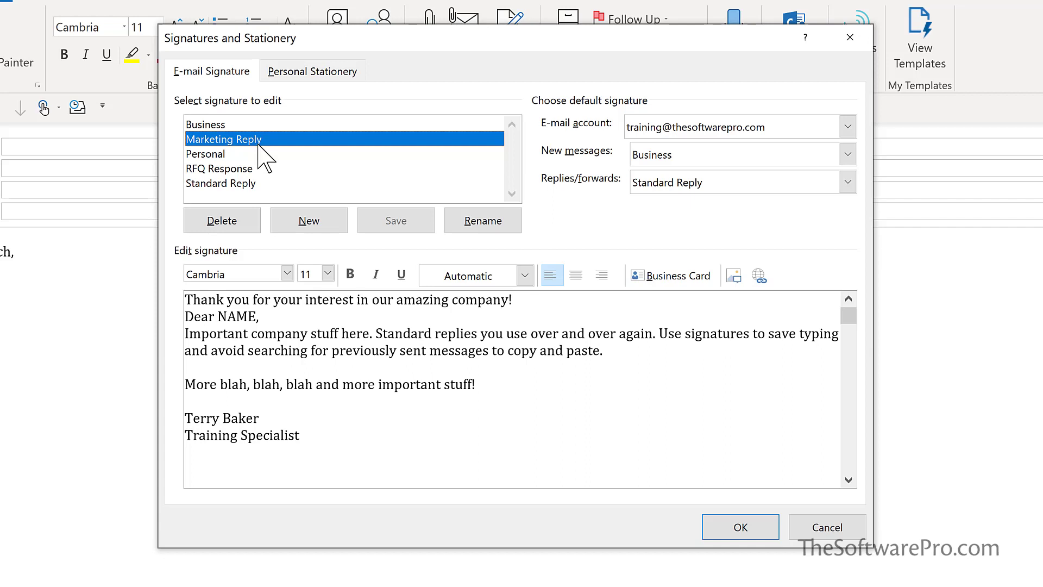
left_click_drag(185, 299, 516, 296)
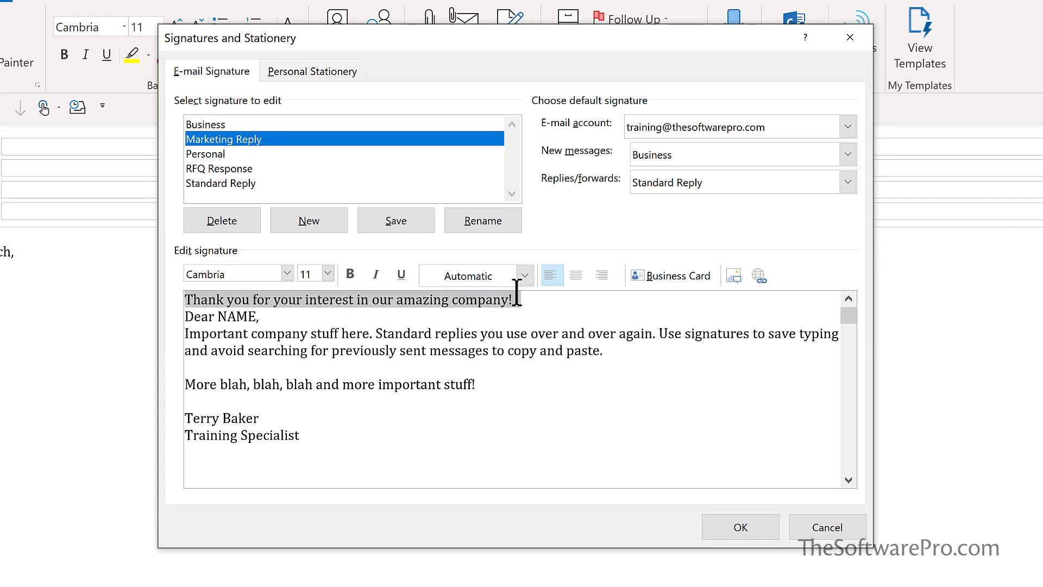
left_click(404, 310)
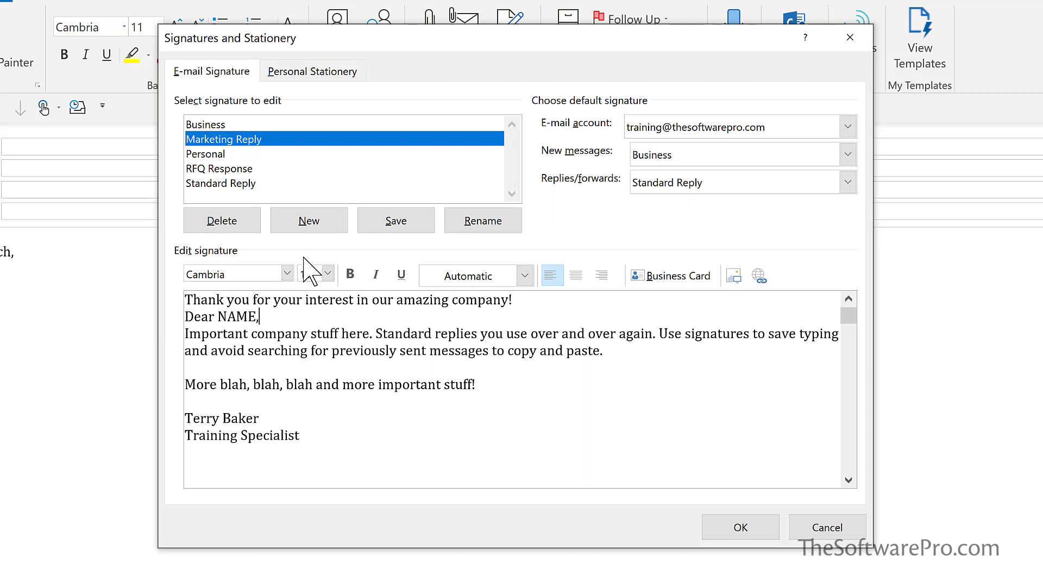
left_click(218, 169)
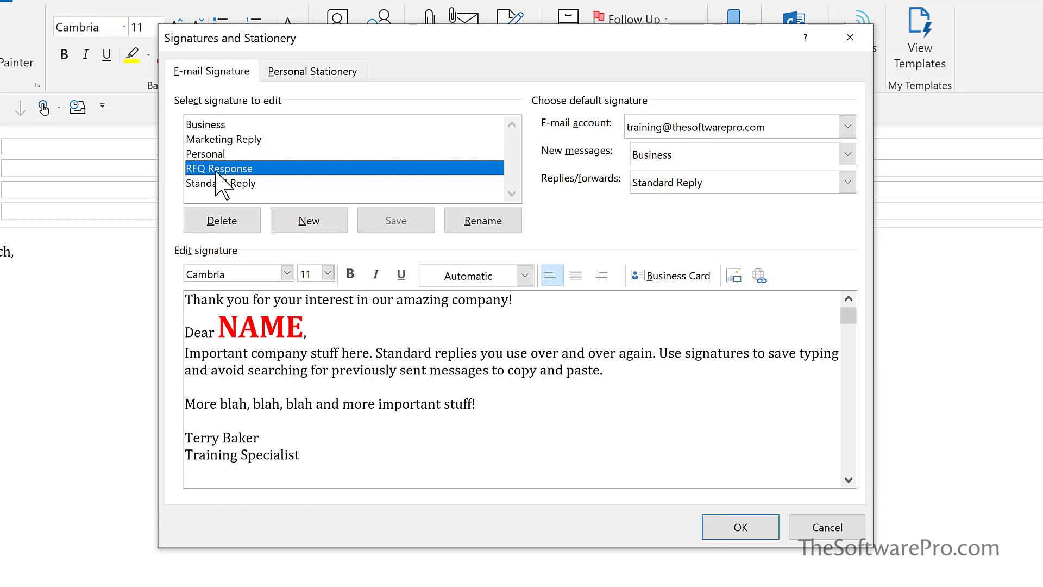
left_click(834, 529)
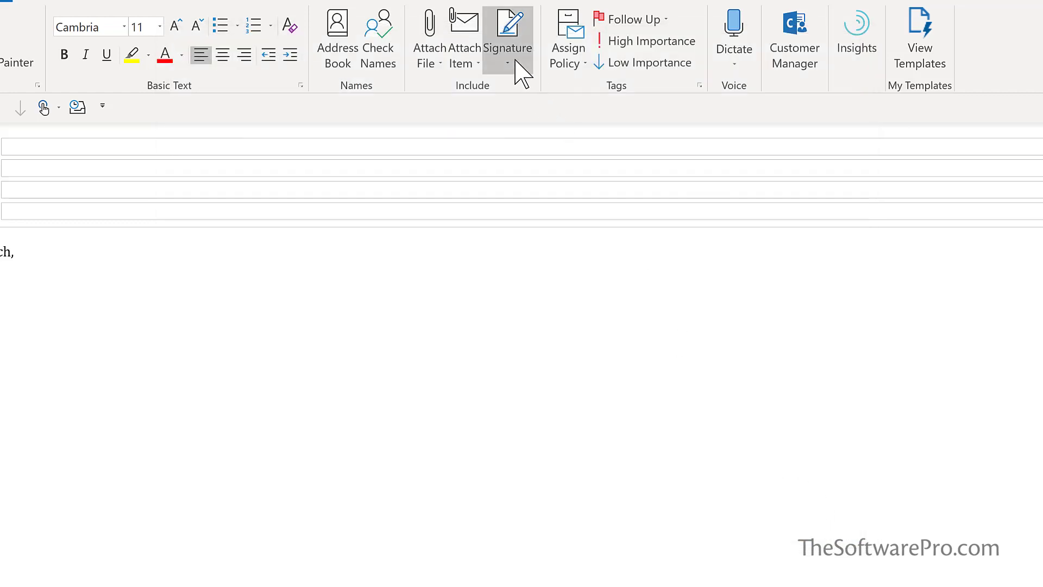
- Insert Marketing Reply and cut 'Thank you for your interest in our amazing company!' into the Subject
left_click(515, 61)
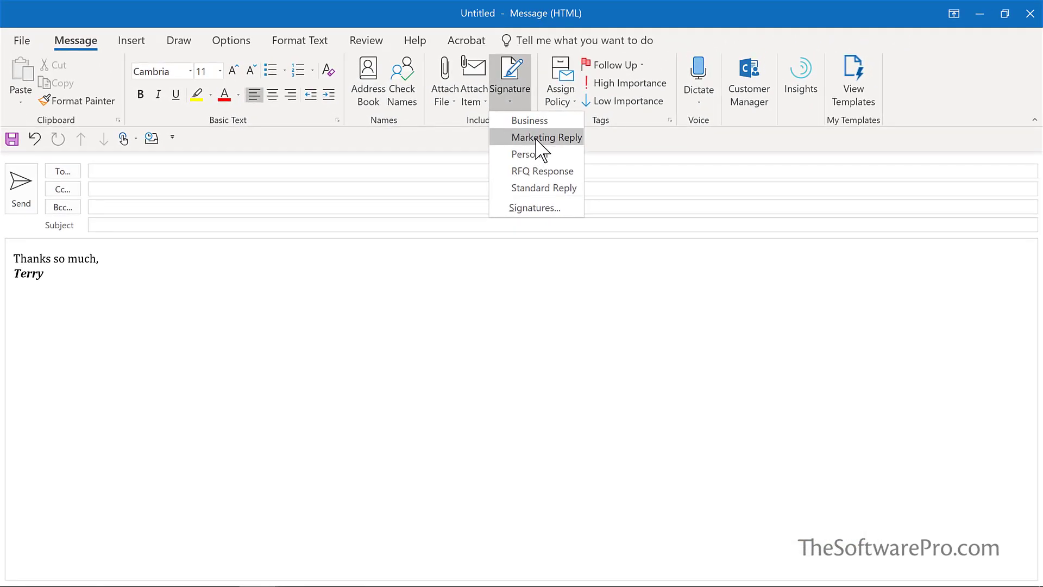
left_click(538, 139)
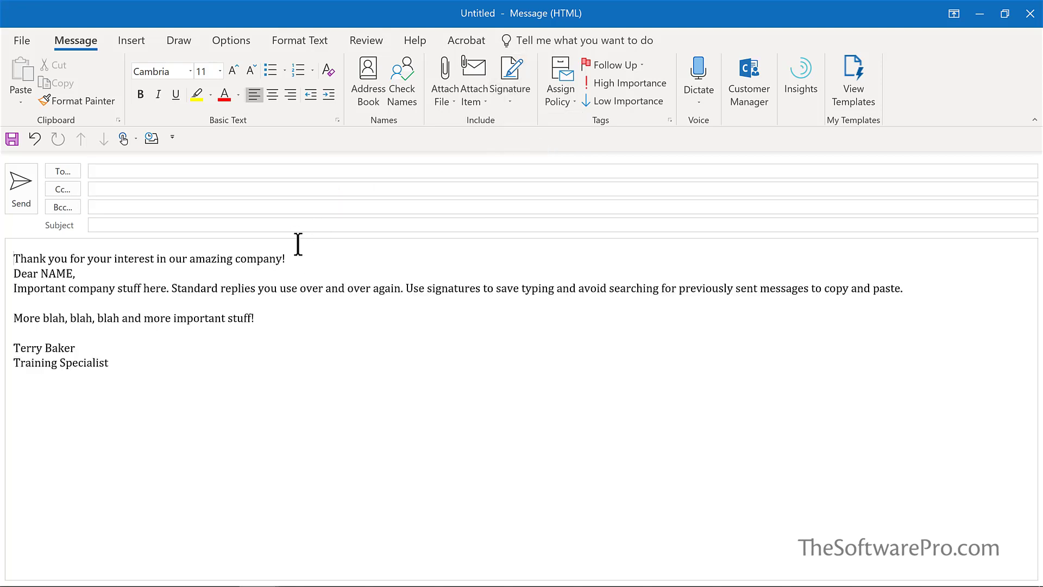
left_click_drag(298, 255, 13, 242)
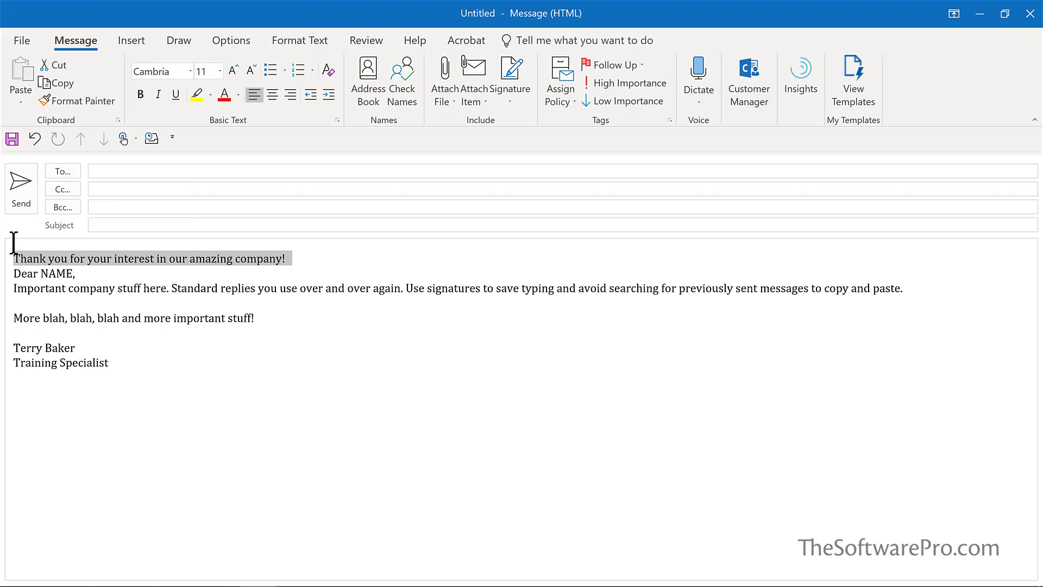
key("ctrl+x")
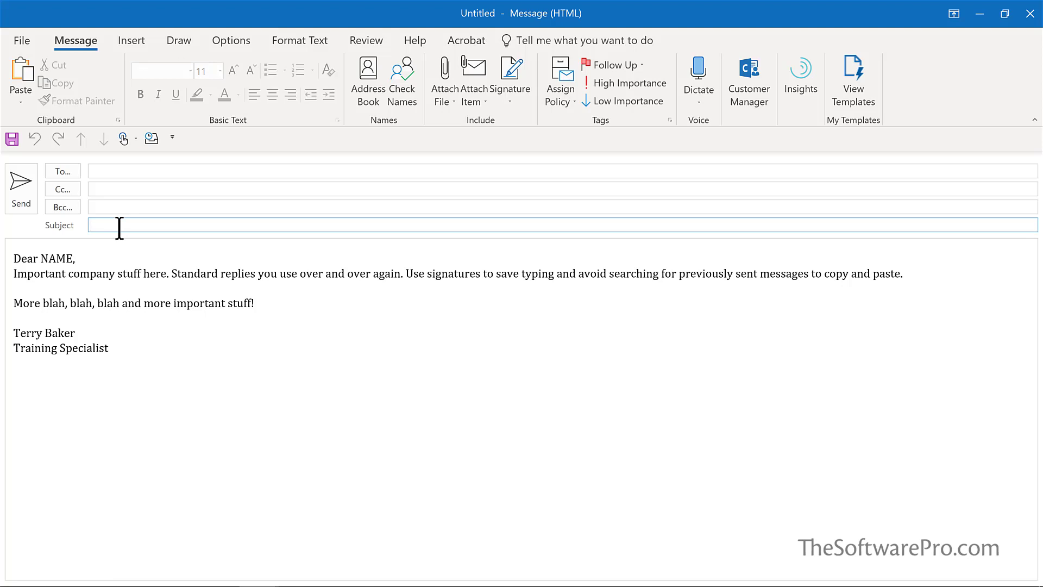
key("ctrl+v")
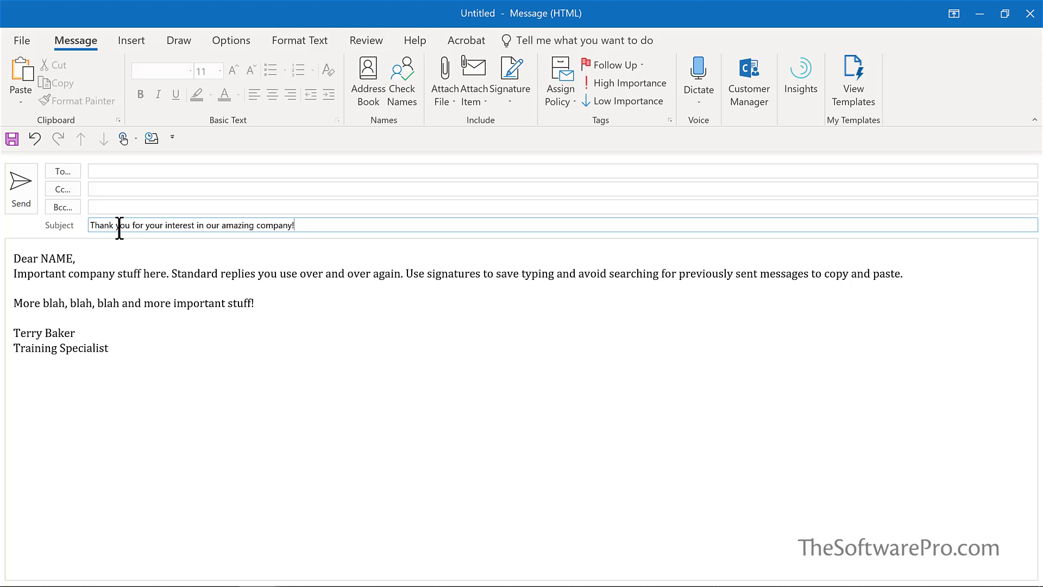
- Overwrite NAME in the 'Dear NAME' greeting with the recipient's first name
left_click(49, 258)
double_click(50, 258)
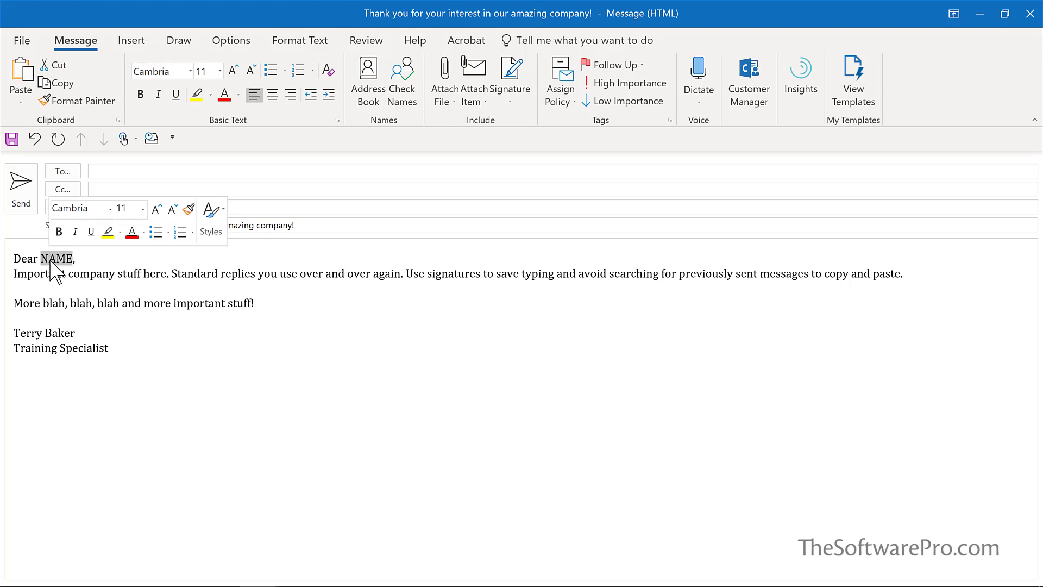
type("Joe")
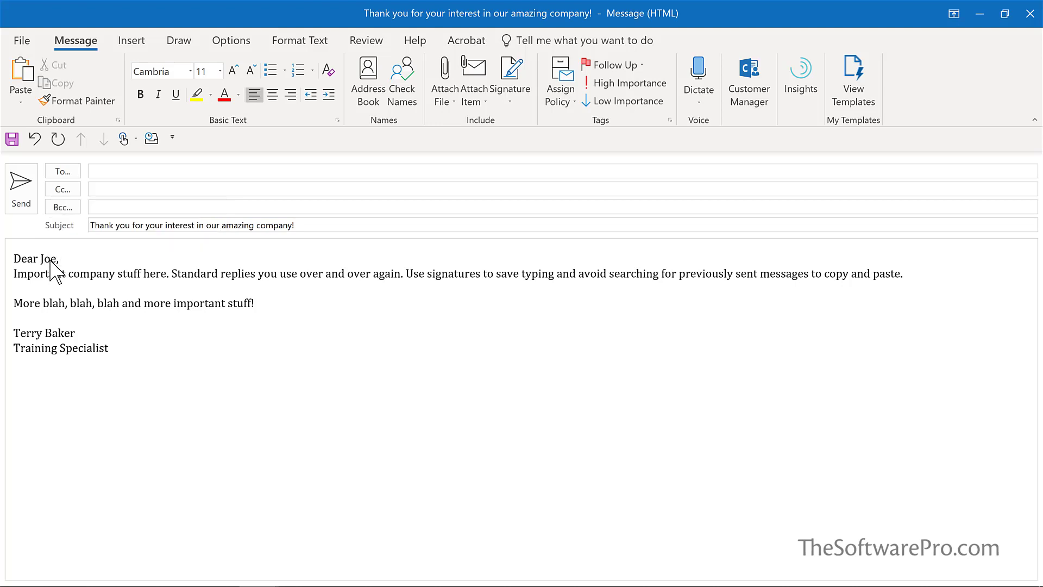